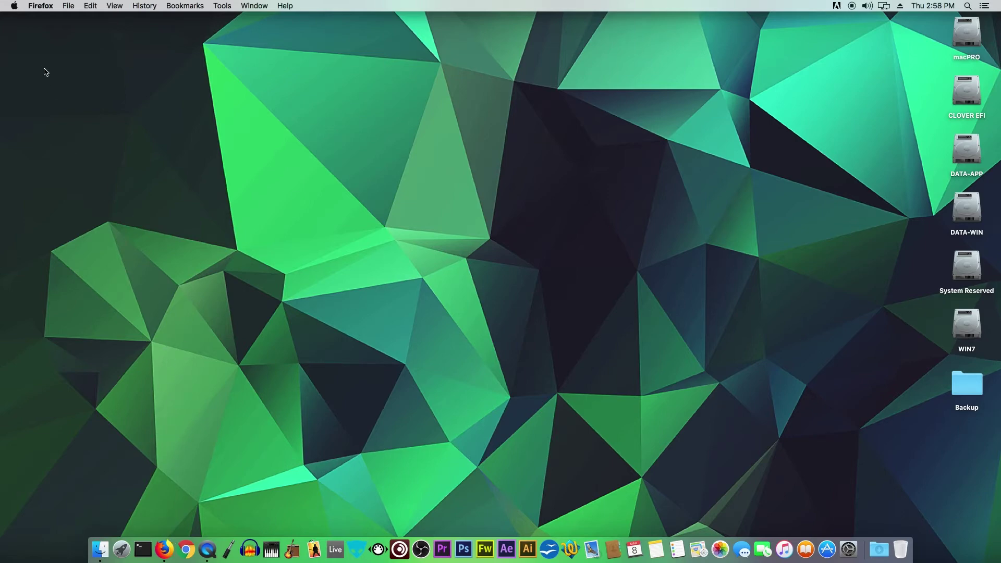
Check this Mac's system details in About This Mac, then close that window
{"action": "left_click", "coordinate": [14, 6]}
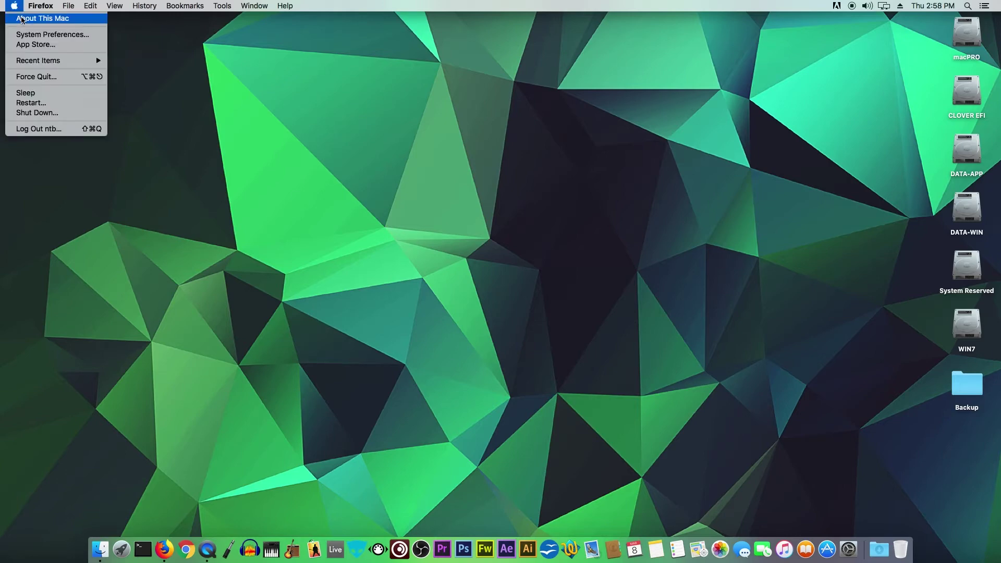
{"action": "left_click", "coordinate": [22, 18]}
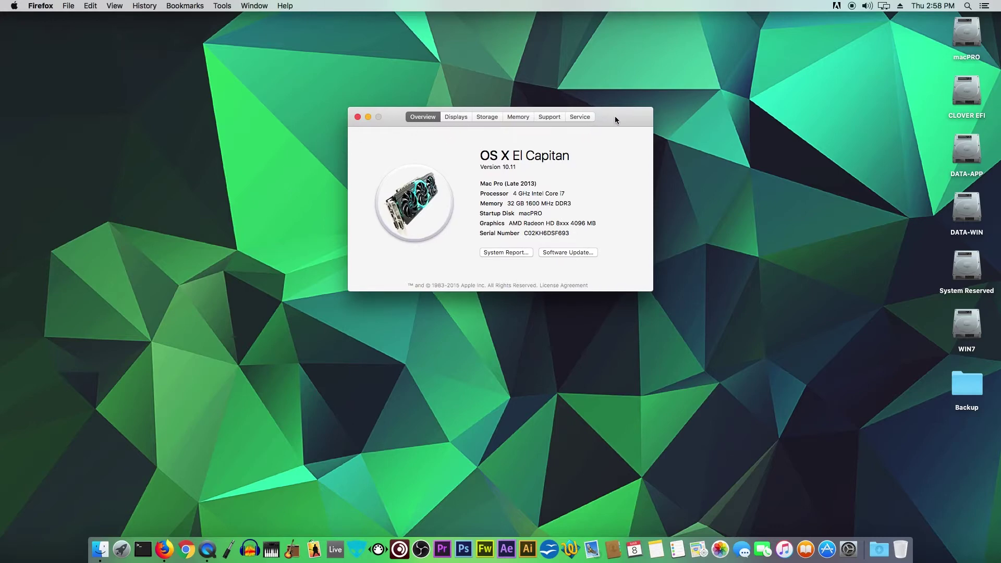
{"action": "left_click_drag", "start_coordinate": [615, 116], "coordinate": [583, 133]}
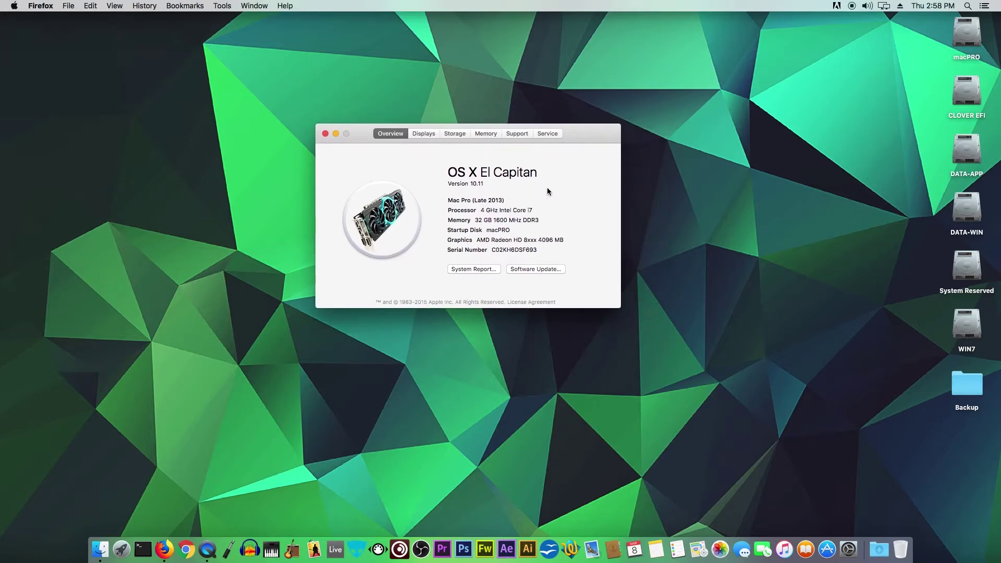
{"action": "left_click", "coordinate": [325, 134]}
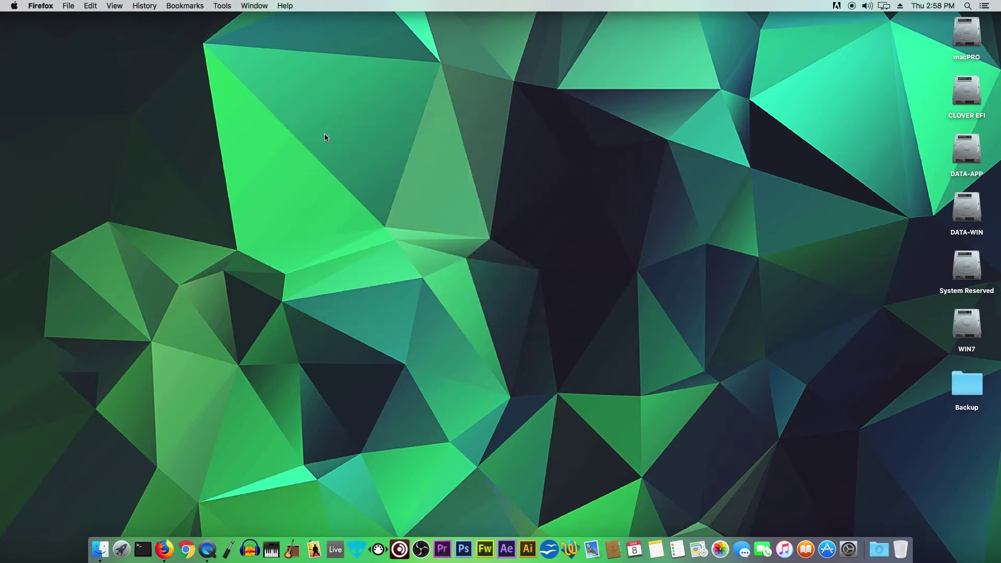
Launch Firefox and confirm the installed version is 58.0.2 (64-bit) in About Firefox
{"action": "left_click", "coordinate": [164, 550]}
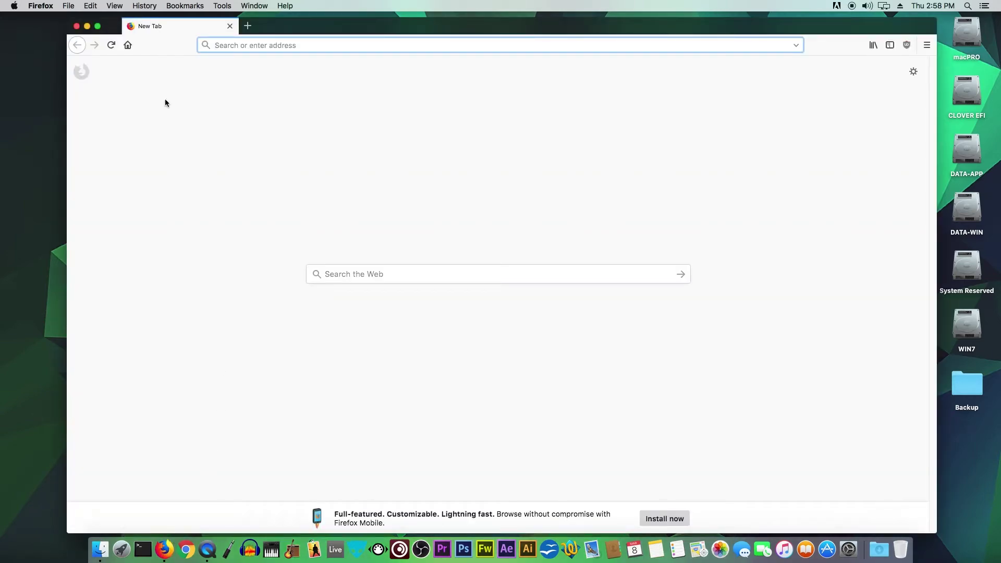
{"action": "left_click", "coordinate": [41, 5]}
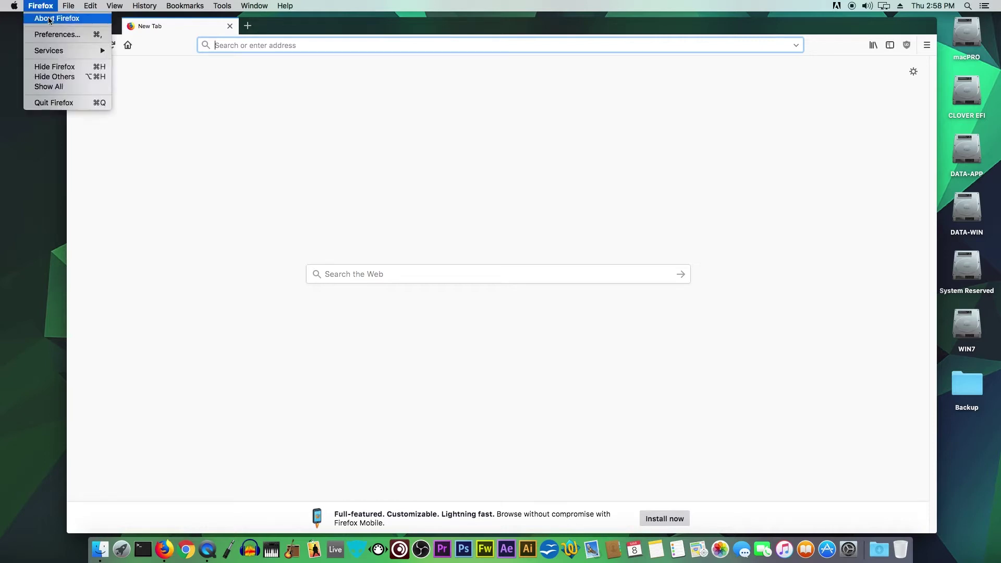
{"action": "left_click", "coordinate": [50, 20]}
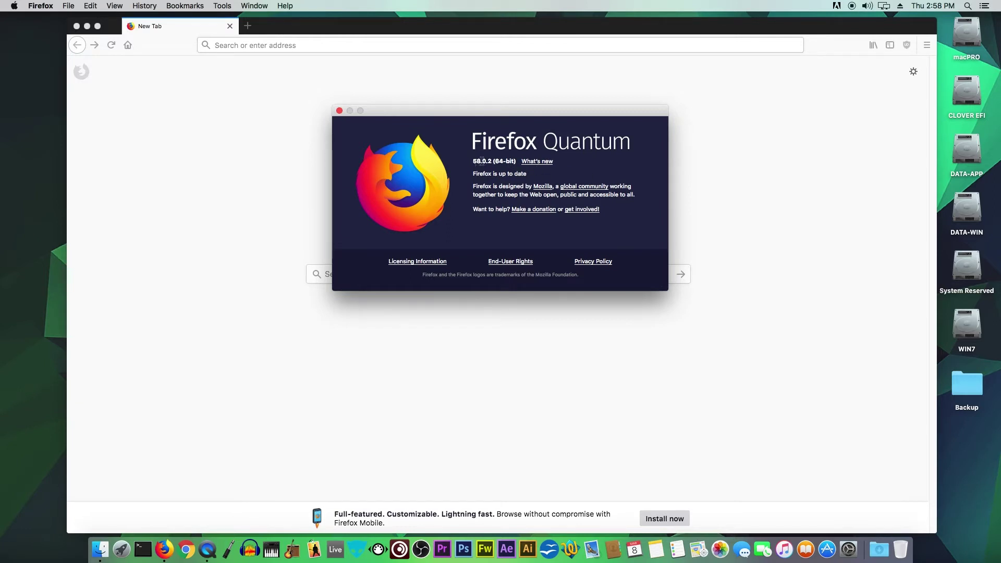
{"action": "left_click_drag", "start_coordinate": [473, 160], "coordinate": [521, 166]}
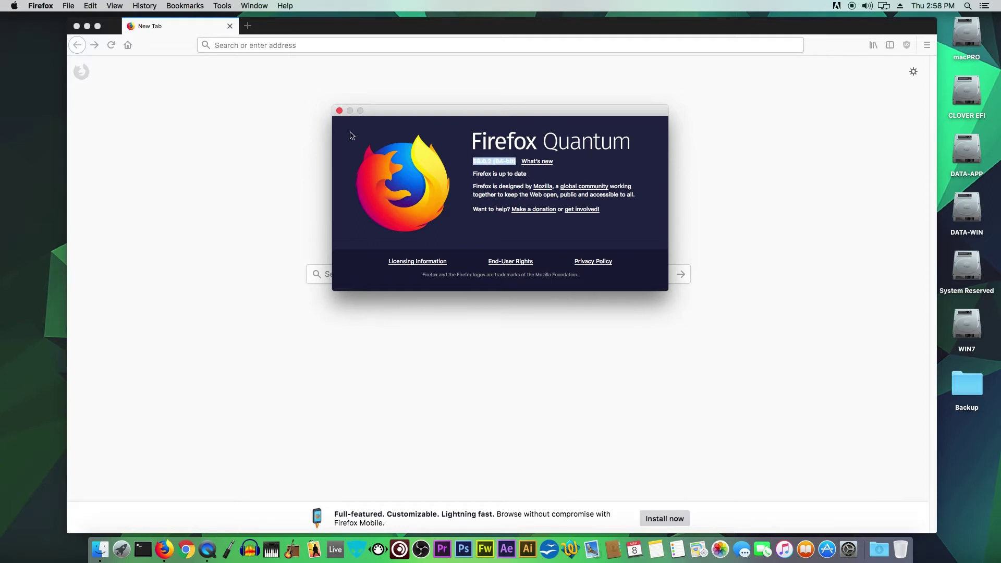
{"action": "left_click", "coordinate": [340, 111]}
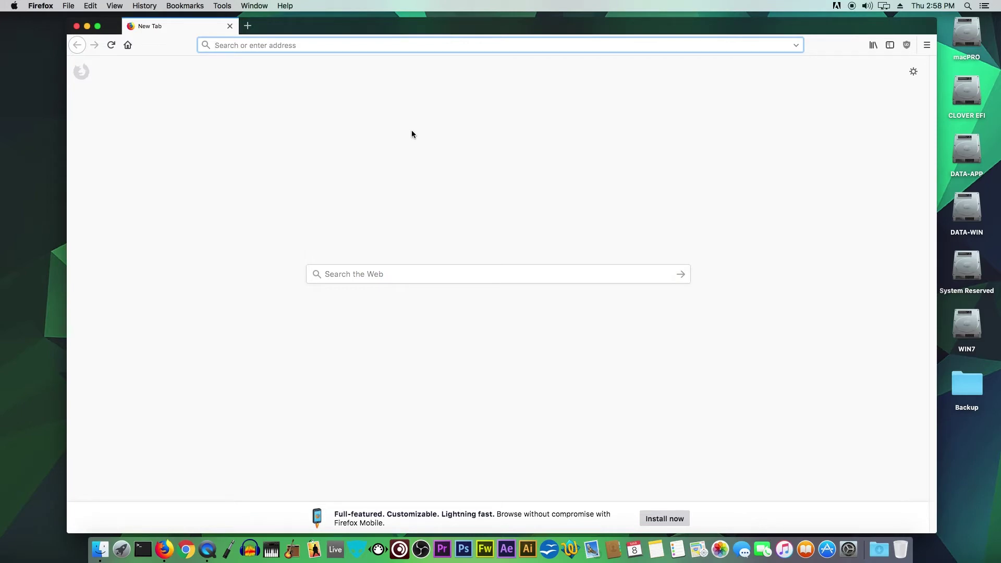
Search Google for 'install an older version of firefox' from the address bar
{"action": "type", "text": "install an"}
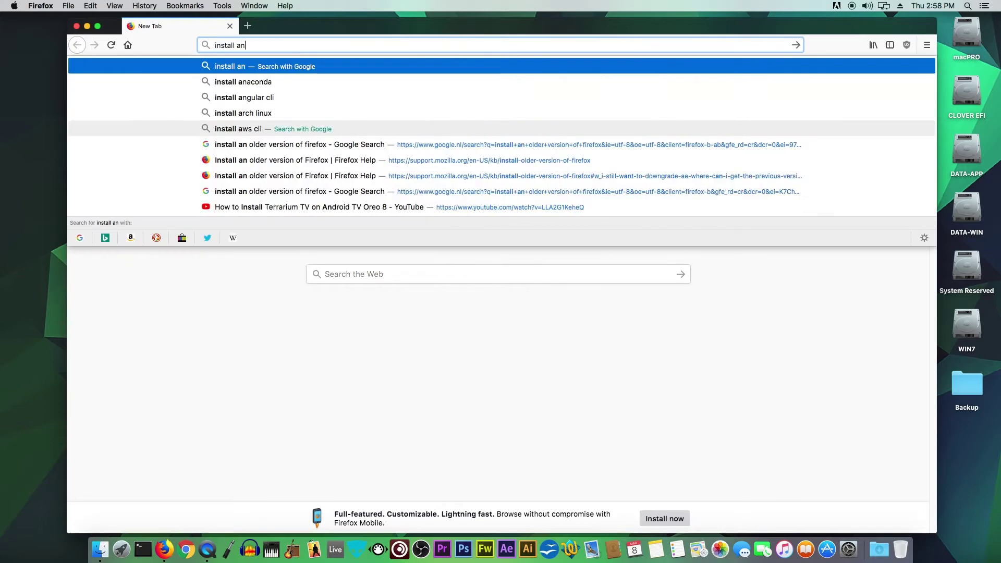
{"action": "type", "text": " older ver"}
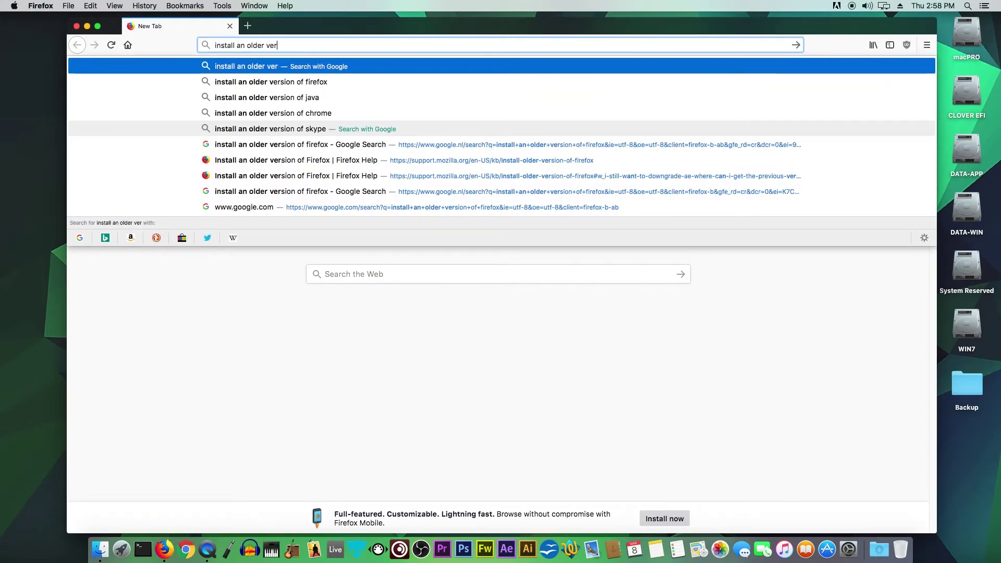
{"action": "type", "text": "sion of fir"}
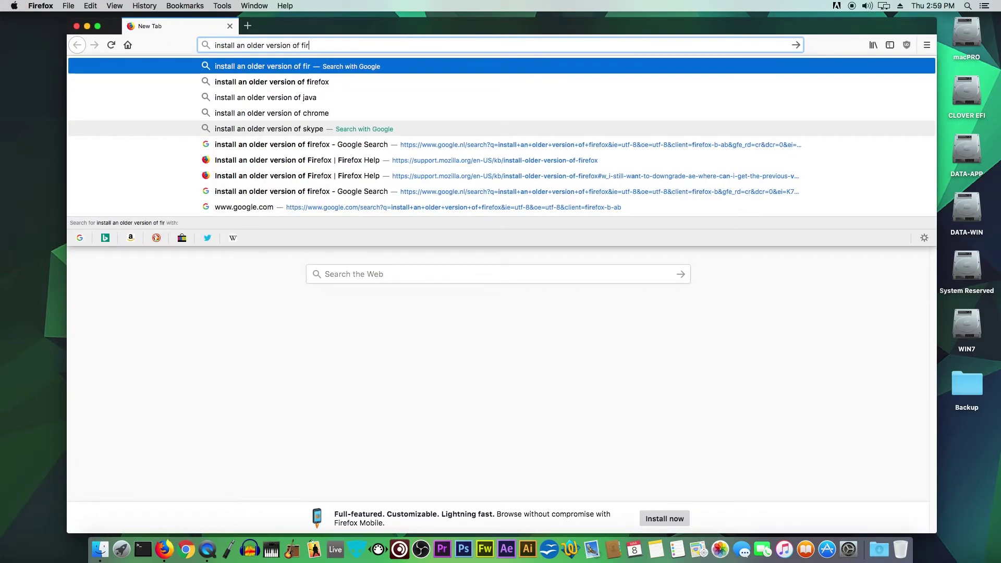
{"action": "type", "text": "efox"}
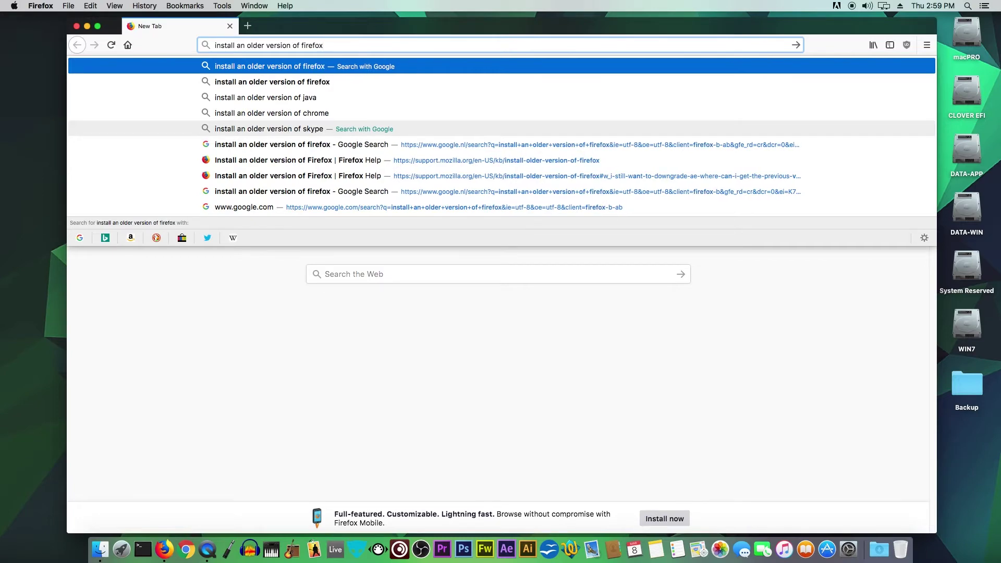
{"action": "key", "text": "Return"}
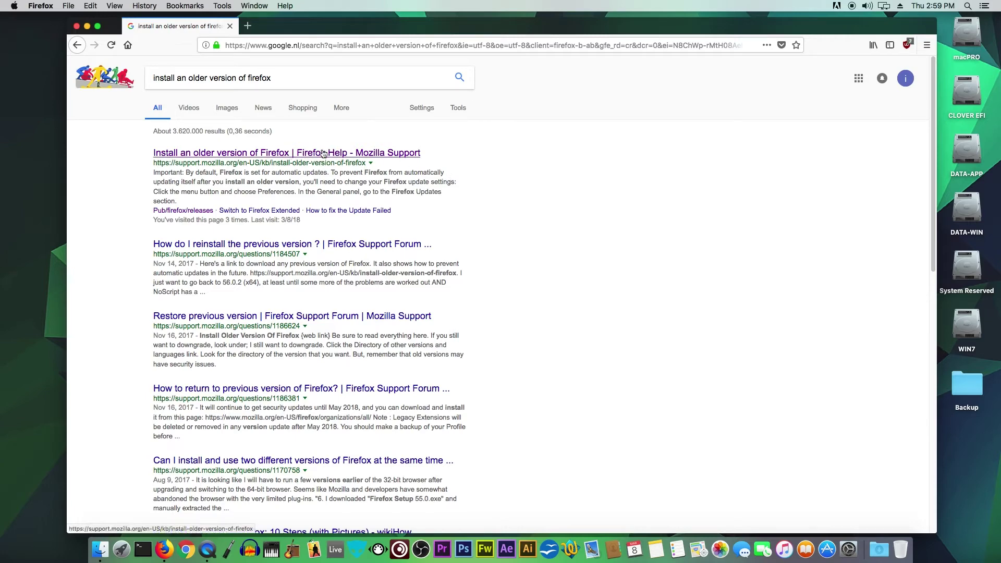
Follow the Mozilla Support article's downgrade section to the directory of other versions and languages
{"action": "left_click", "coordinate": [364, 153]}
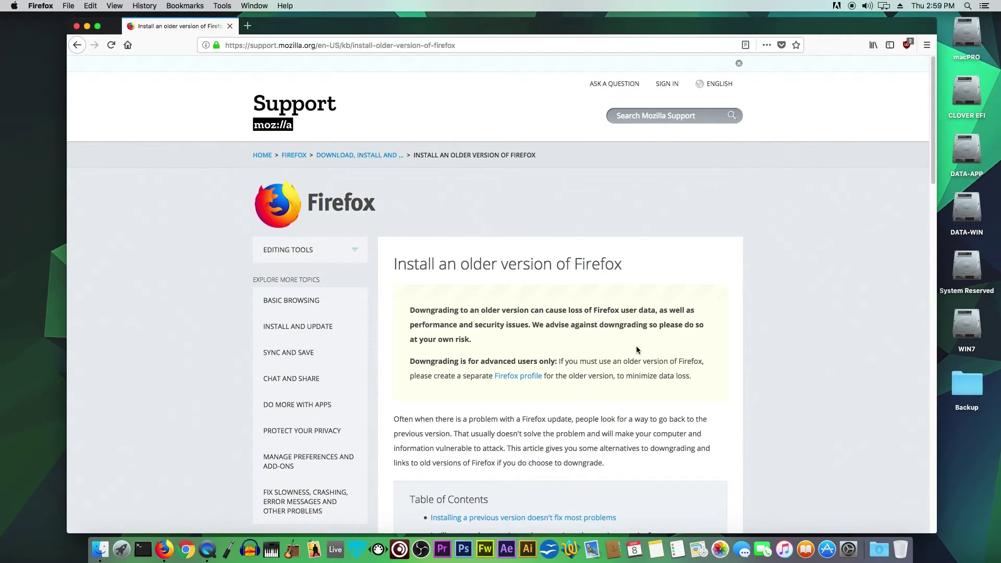
{"action": "scroll", "coordinate": [690, 372], "scroll_direction": "down", "scroll_amount": 3}
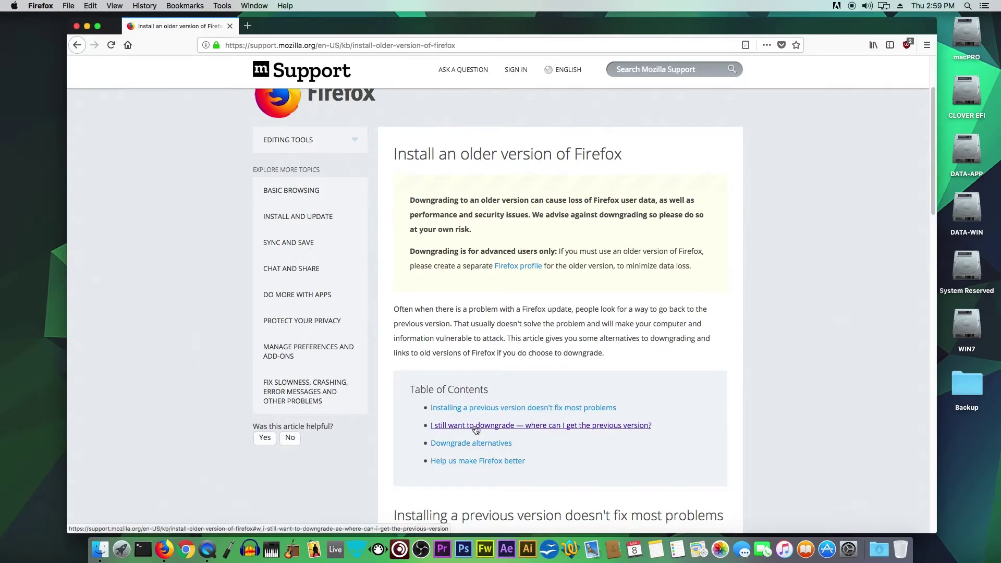
{"action": "left_click", "coordinate": [633, 428]}
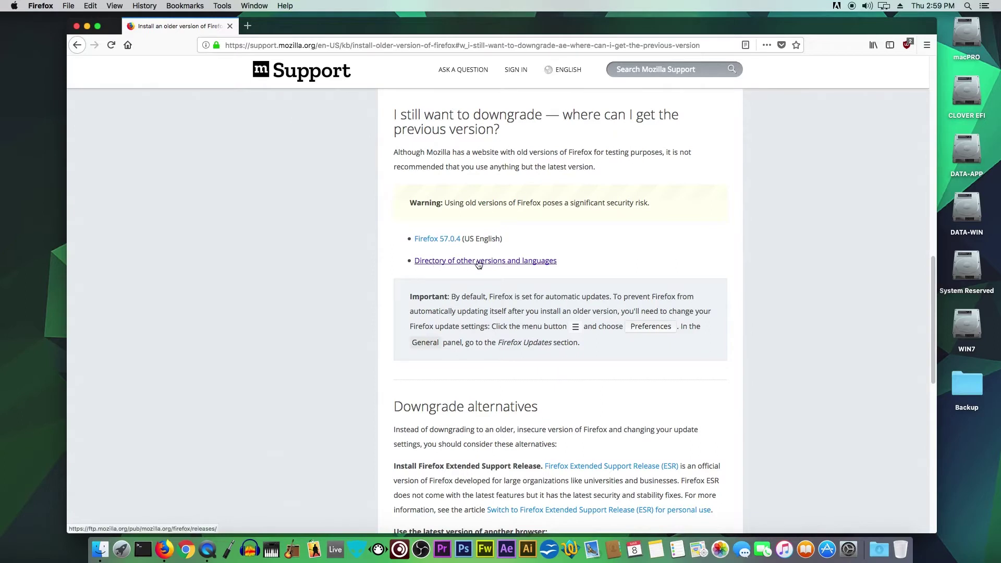
{"action": "left_click", "coordinate": [544, 262]}
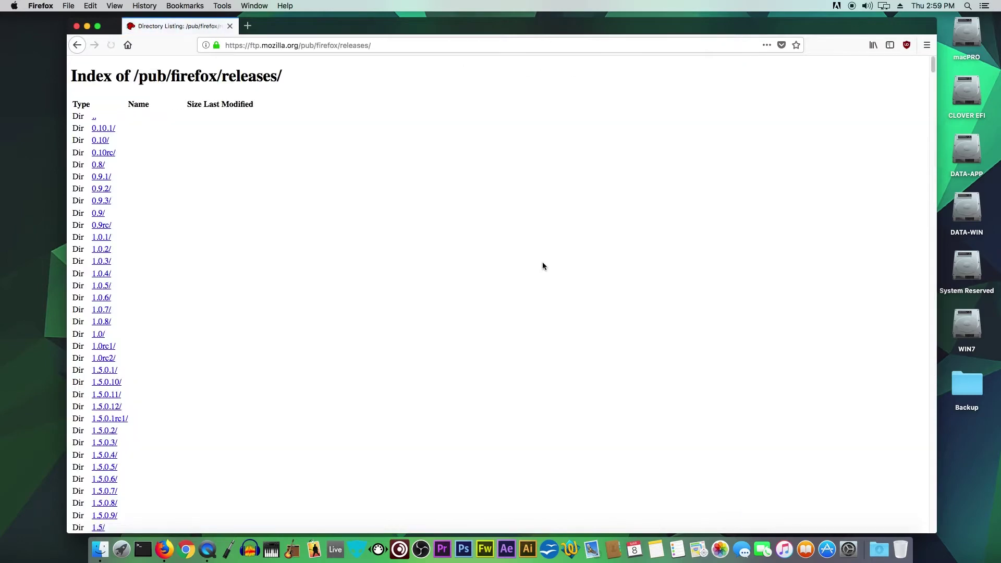
Browse the releases listing to the 52.6.0esr mac en-US folder
{"action": "scroll", "coordinate": [373, 288], "scroll_direction": "down", "scroll_amount": 20}
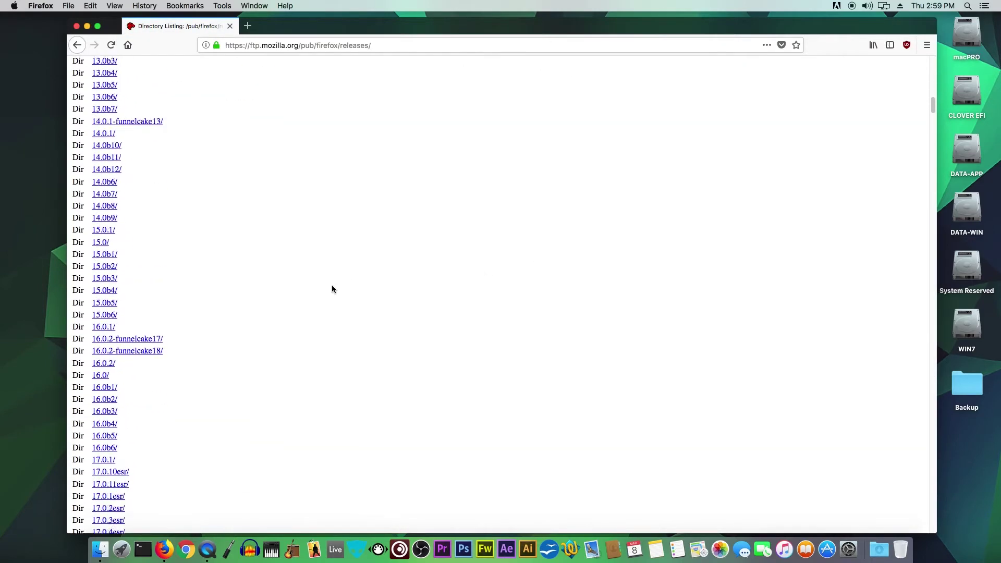
{"action": "scroll", "coordinate": [271, 335], "scroll_direction": "down", "scroll_amount": 15}
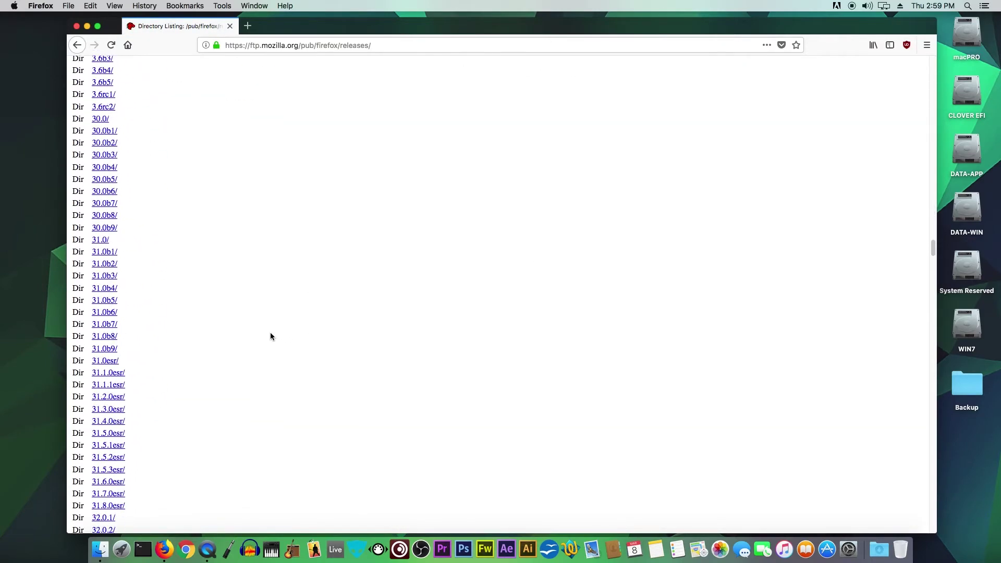
{"action": "scroll", "coordinate": [270, 335], "scroll_direction": "down", "scroll_amount": 20}
{"action": "scroll", "coordinate": [240, 339], "scroll_direction": "down", "scroll_amount": 20}
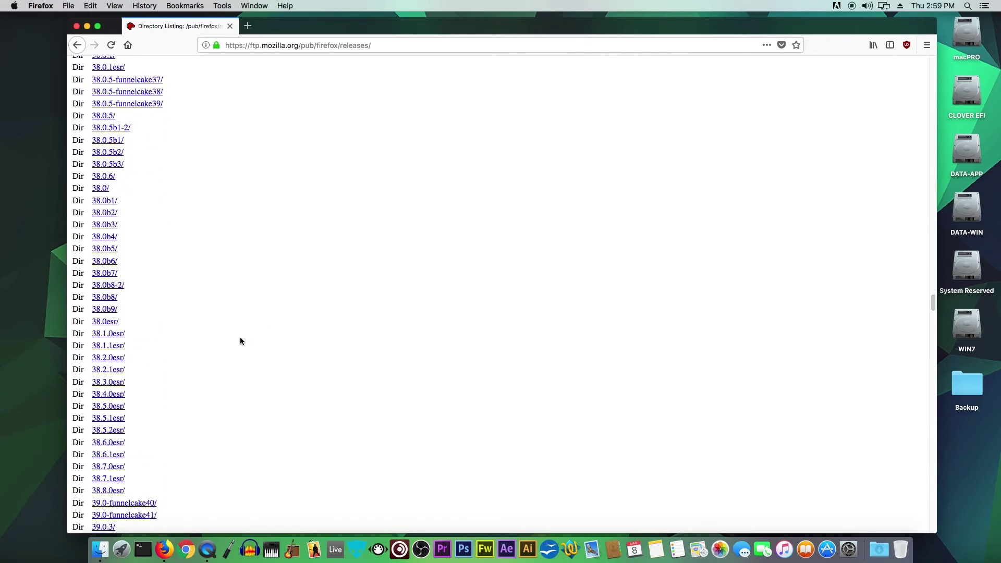
{"action": "scroll", "coordinate": [234, 340], "scroll_direction": "down", "scroll_amount": 20}
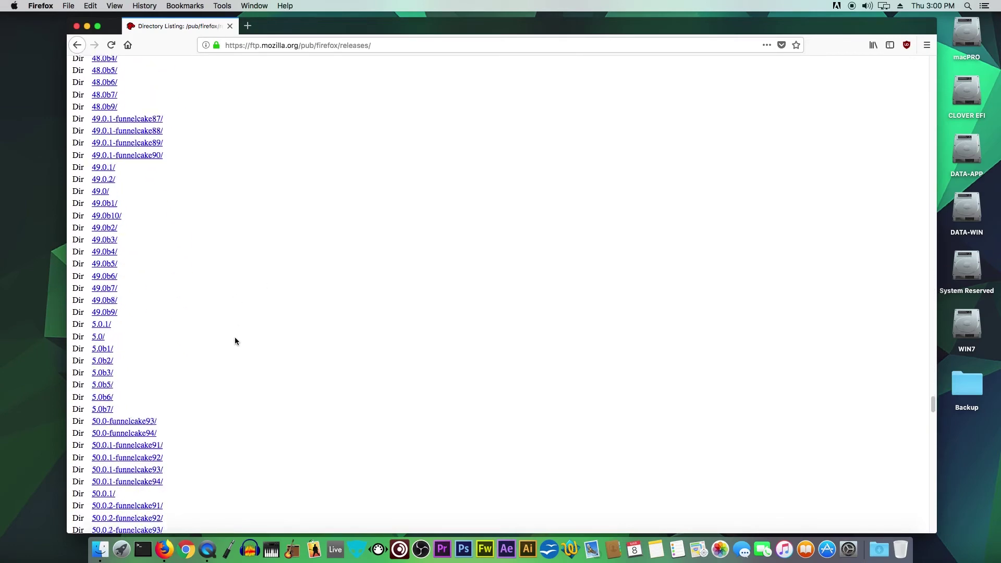
{"action": "scroll", "coordinate": [235, 341], "scroll_direction": "down", "scroll_amount": 20}
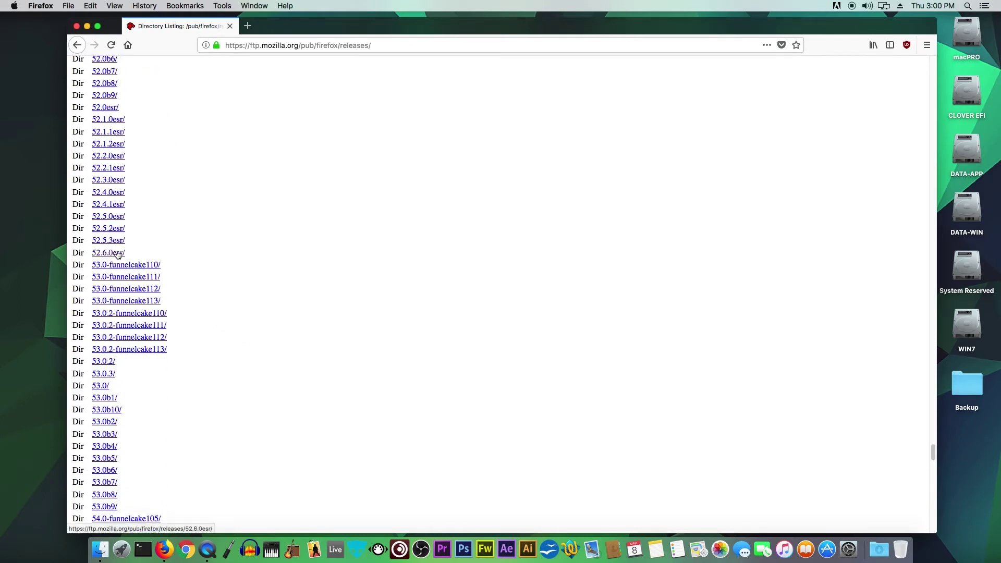
{"action": "left_click", "coordinate": [117, 254]}
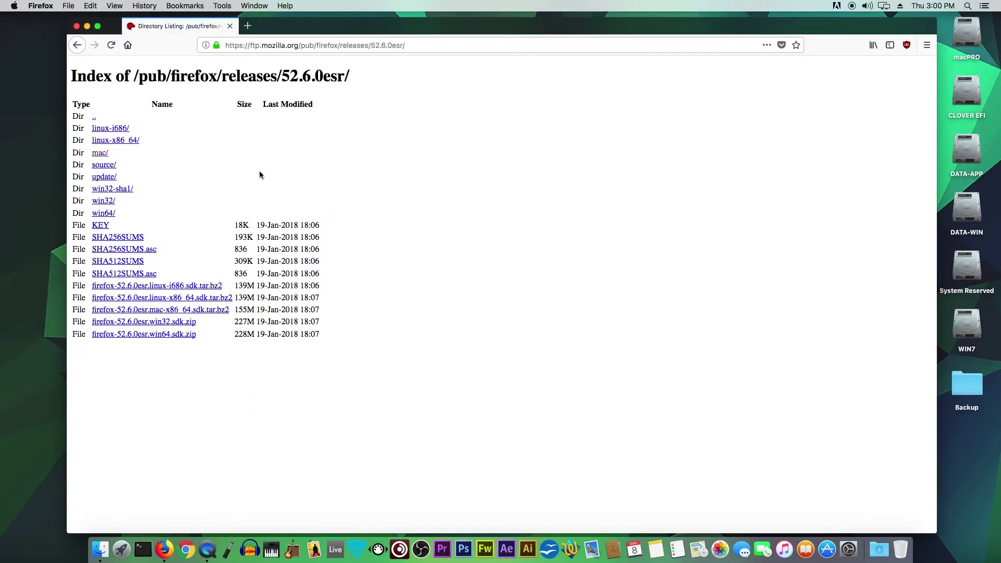
{"action": "left_click", "coordinate": [104, 156]}
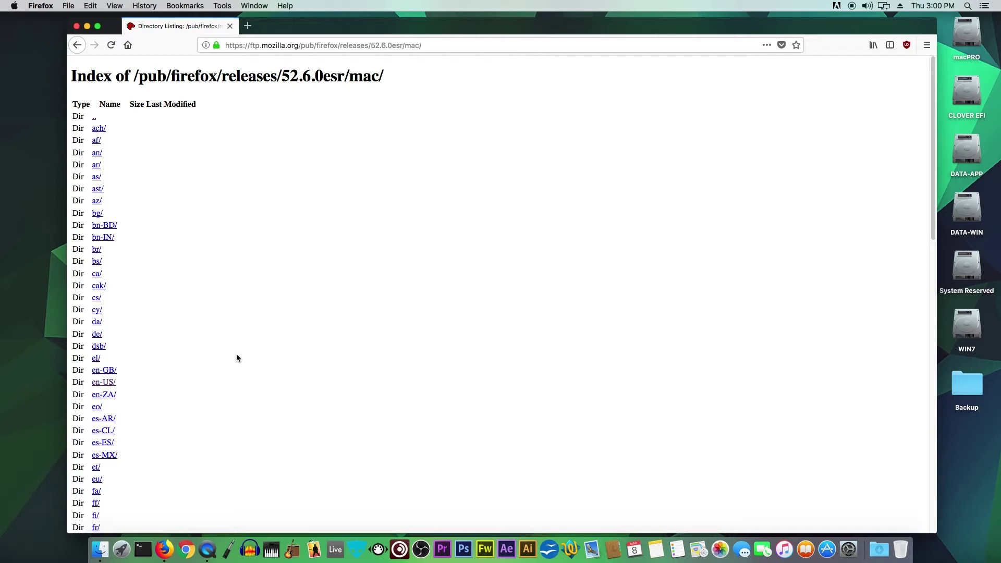
{"action": "left_click", "coordinate": [102, 383]}
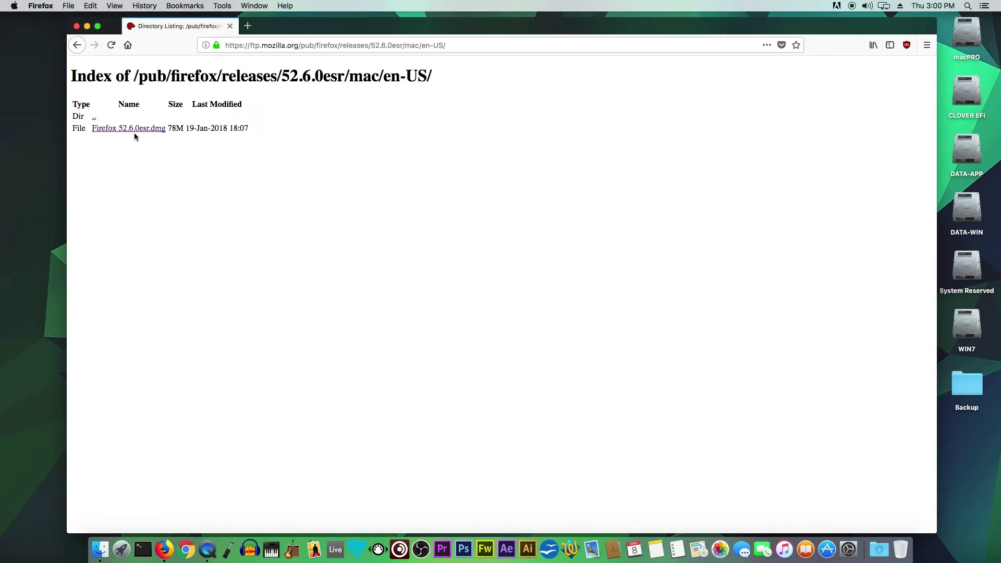
Save Firefox 52.6.0esr.dmg to disk, confirm the download finished, and close the browser window
{"action": "left_click", "coordinate": [156, 131]}
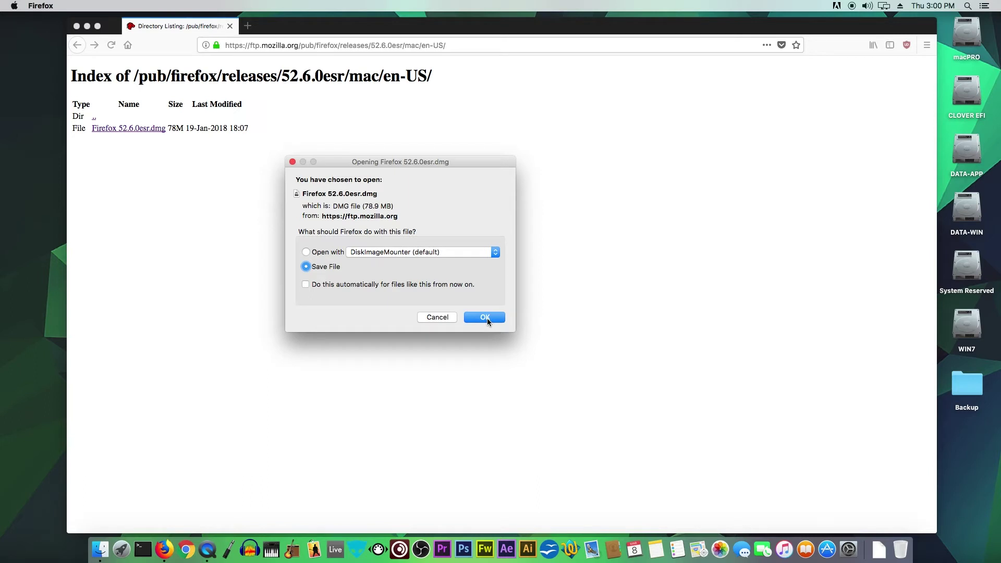
{"action": "left_click", "coordinate": [485, 317]}
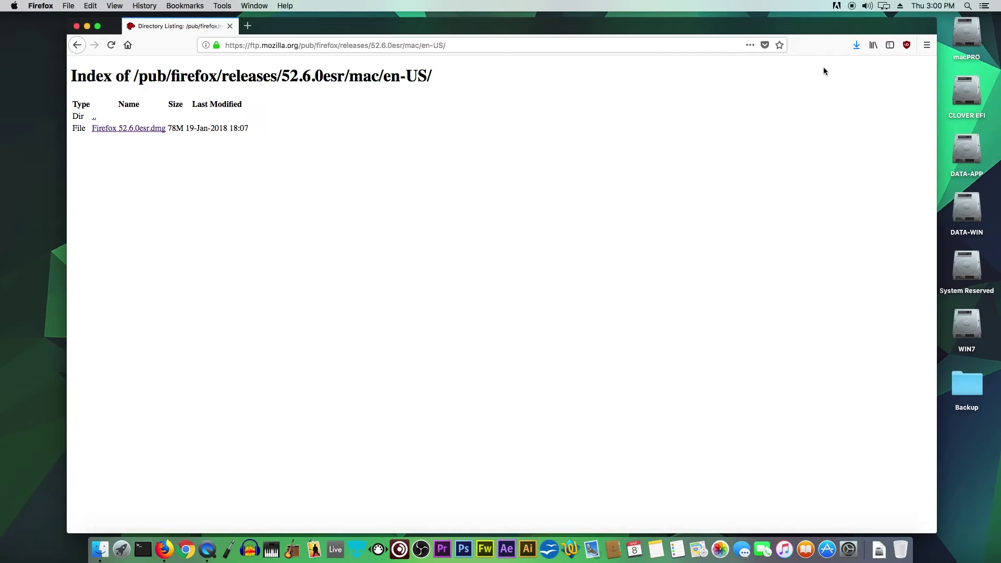
{"action": "left_click", "coordinate": [857, 48]}
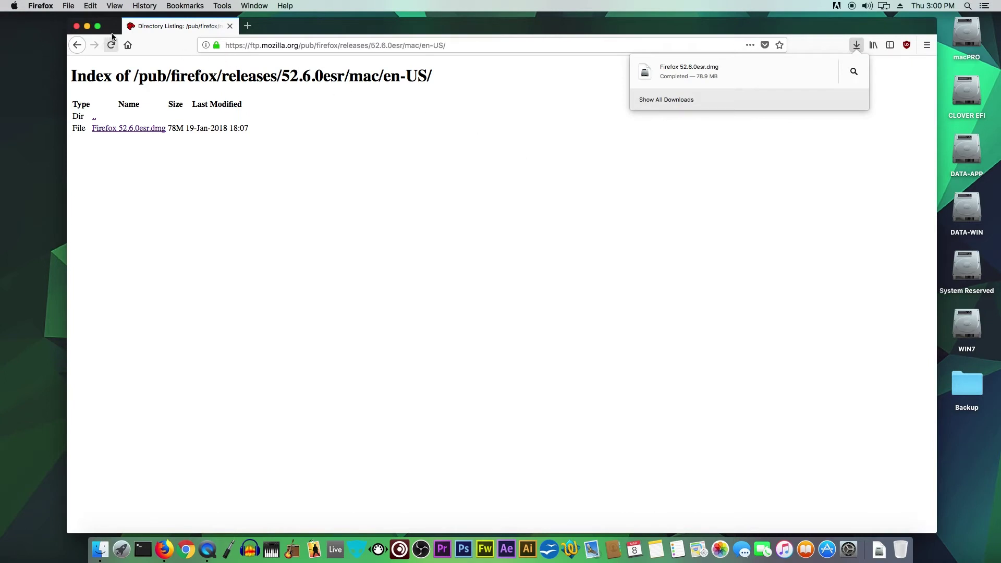
{"action": "left_click", "coordinate": [76, 26]}
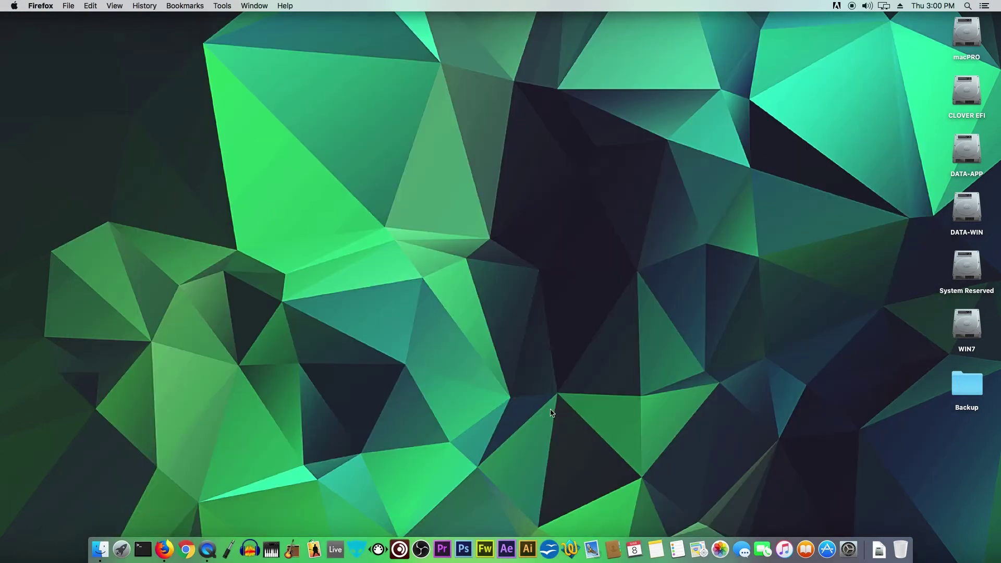
Put Firefox 52.6.0esr.dmg from Downloads onto the desktop and quit the running Firefox
{"action": "left_click", "coordinate": [879, 546]}
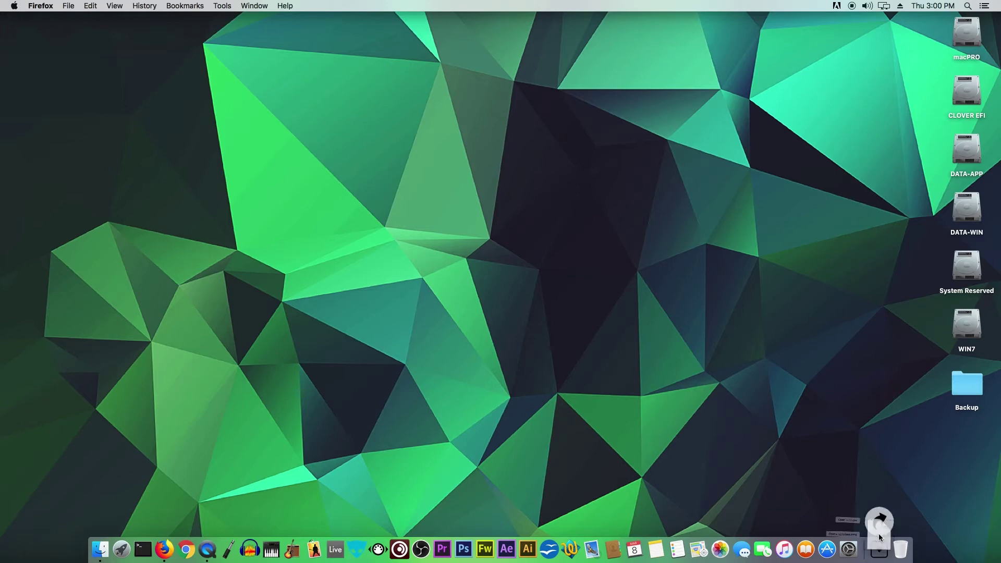
{"action": "left_click_drag", "start_coordinate": [879, 524], "coordinate": [532, 219]}
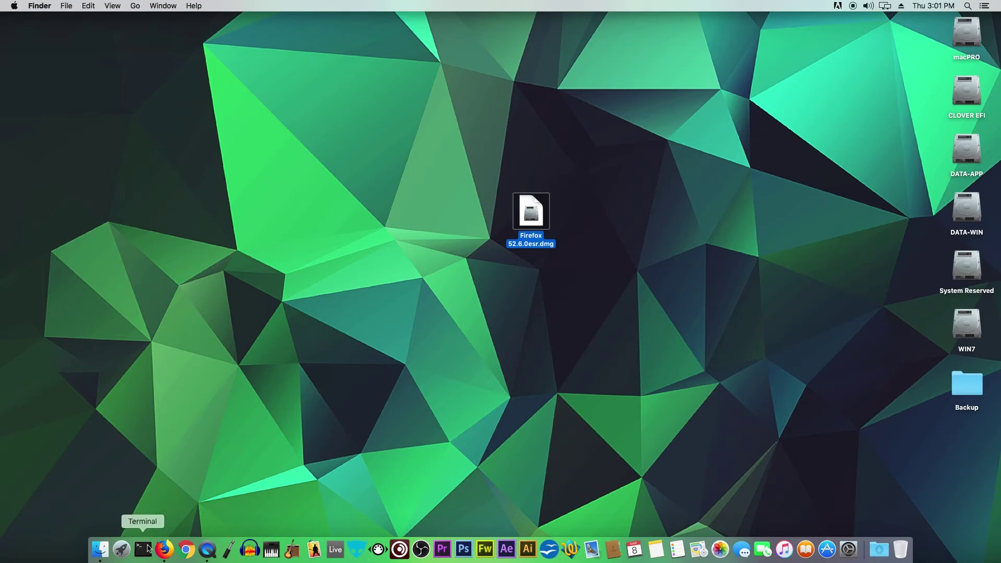
{"action": "right_click", "coordinate": [171, 544]}
{"action": "left_click", "coordinate": [170, 518]}
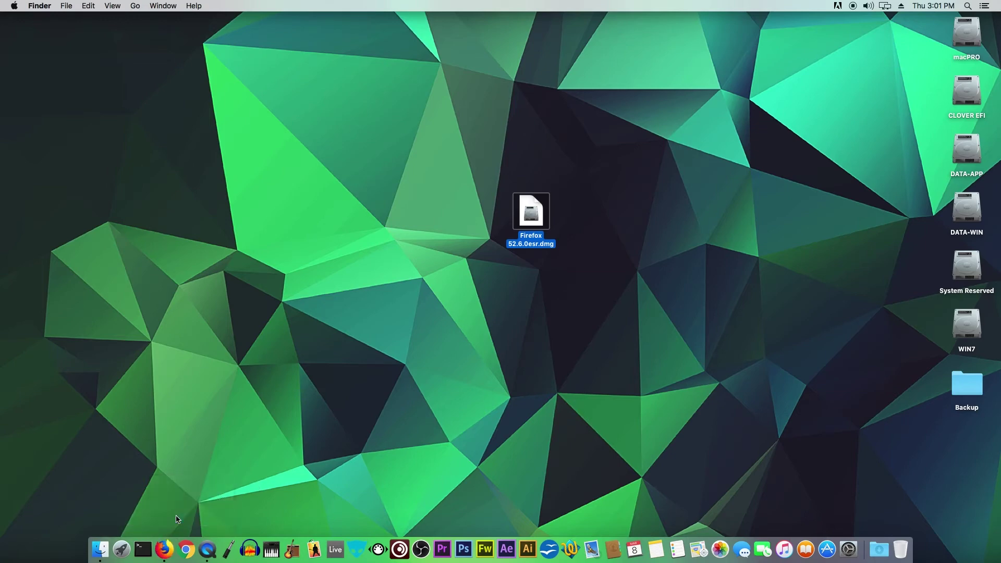
Move the old Firefox app in Applications to the Trash
{"action": "left_click", "coordinate": [101, 548]}
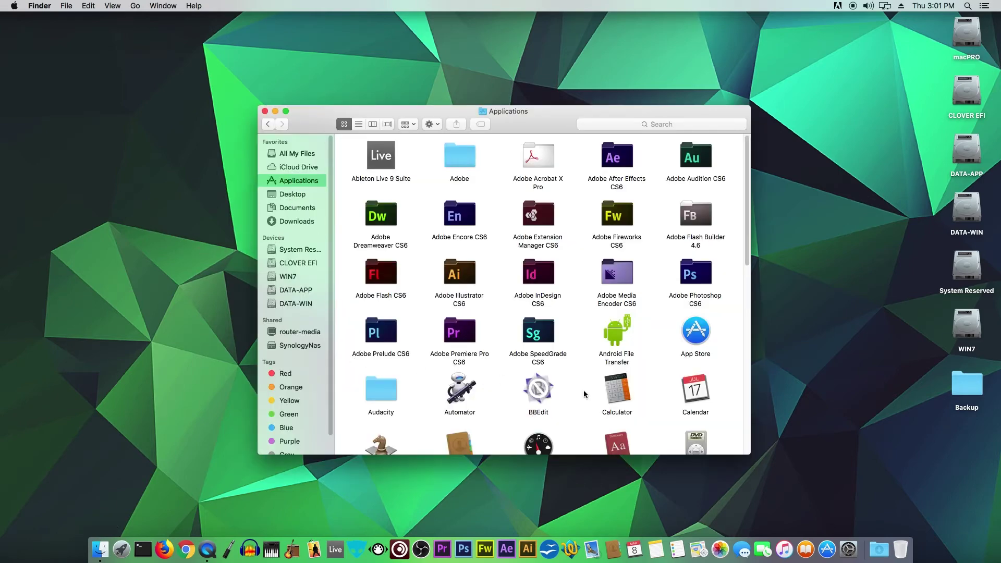
{"action": "scroll", "coordinate": [673, 377], "scroll_direction": "down", "scroll_amount": 5}
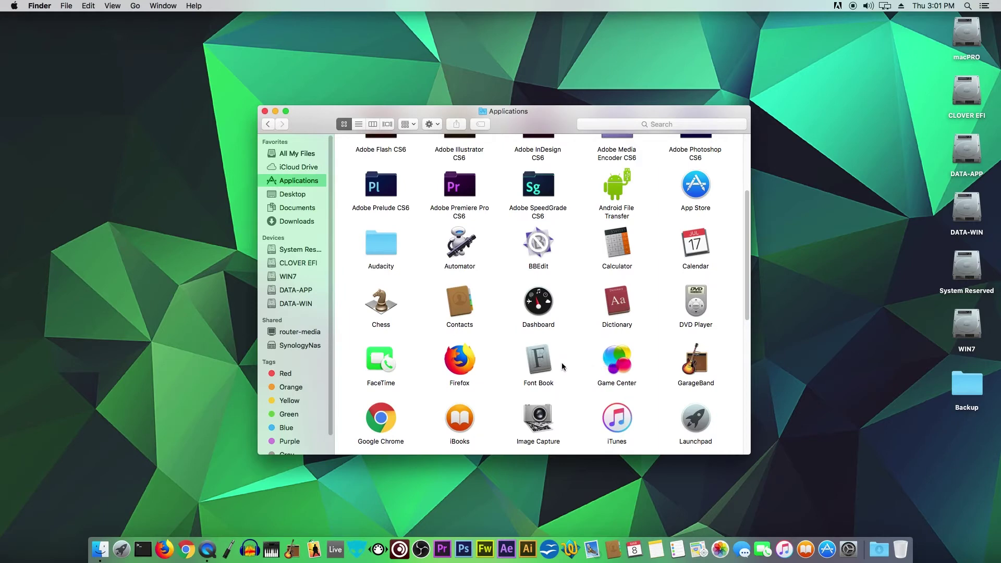
{"action": "right_click", "coordinate": [459, 362]}
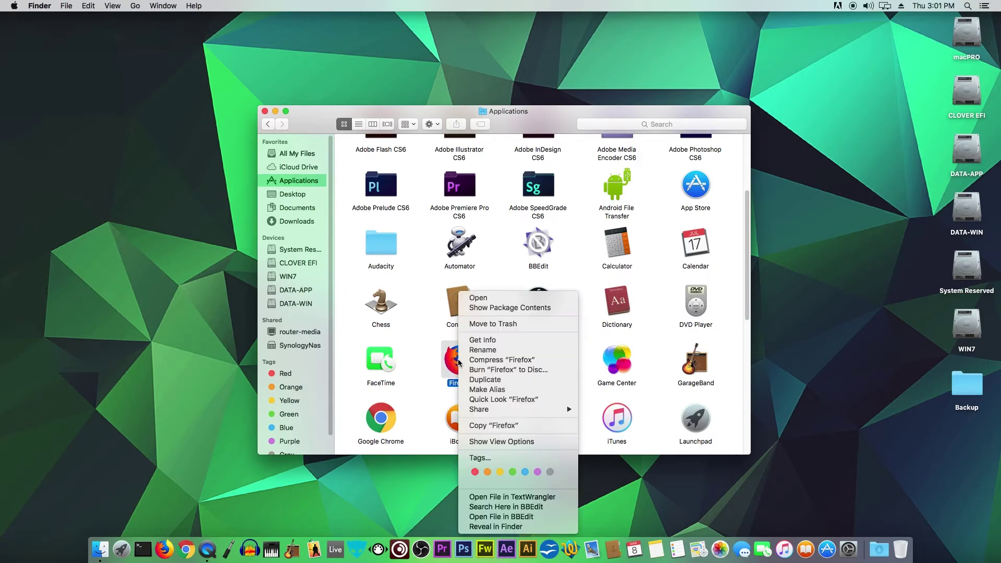
{"action": "left_click", "coordinate": [539, 328]}
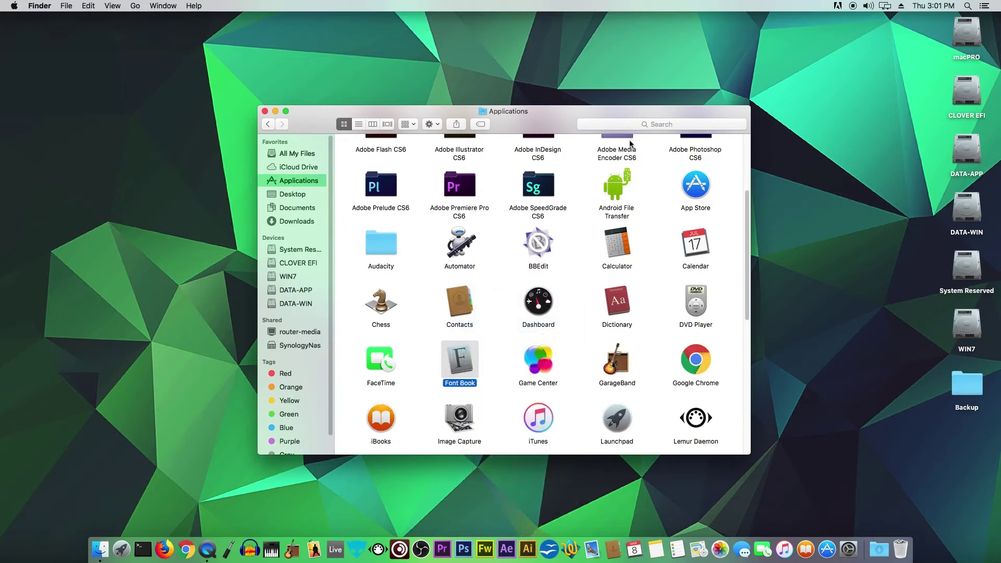
{"action": "left_click", "coordinate": [264, 112]}
Empty the Trash, confirming the permanent erase
{"action": "right_click", "coordinate": [900, 548]}
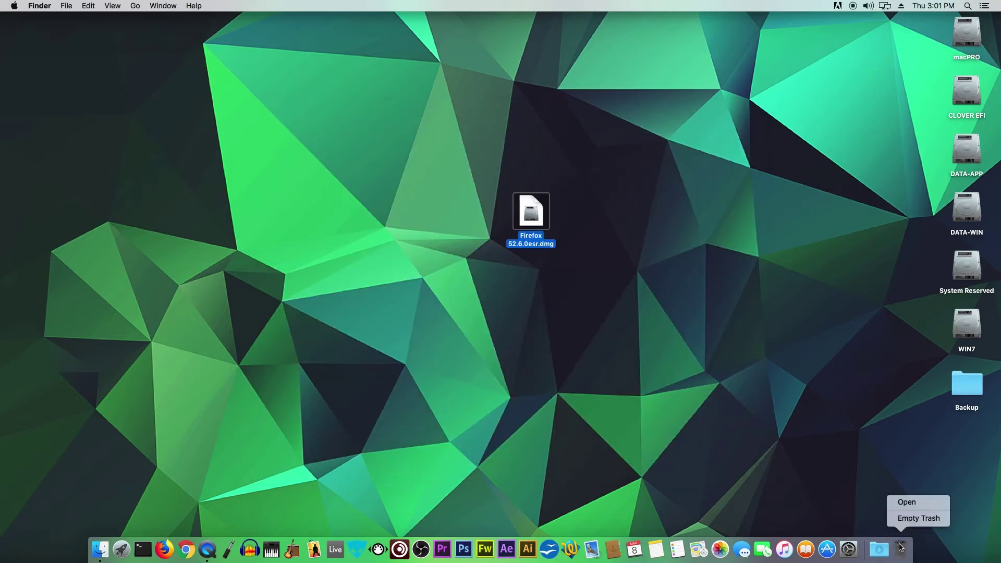
{"action": "left_click", "coordinate": [911, 519]}
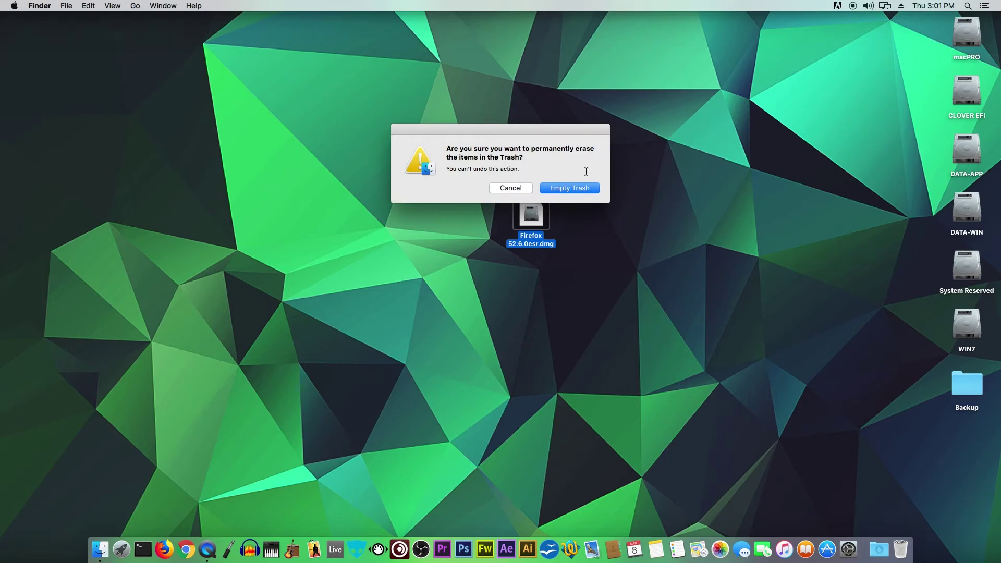
{"action": "left_click", "coordinate": [574, 189]}
Open the Firefox 52.6.0esr.dmg disk image from the desktop
{"action": "left_click", "coordinate": [590, 238]}
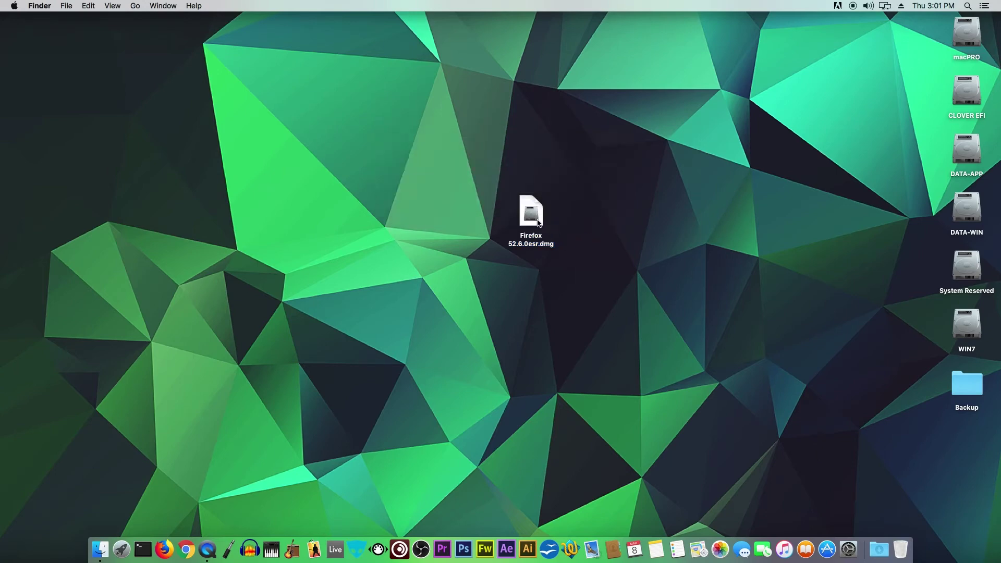
{"action": "left_click", "coordinate": [539, 223]}
{"action": "double_click", "coordinate": [539, 223]}
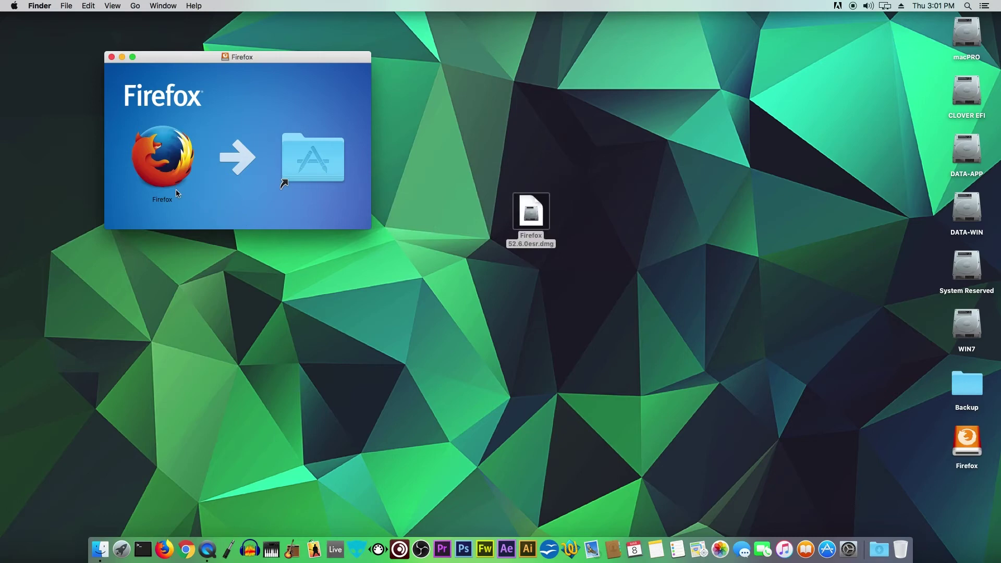
Copy Firefox from the disk image into the Applications folder, then launch the new copy
{"action": "left_click", "coordinate": [169, 162]}
{"action": "left_click_drag", "start_coordinate": [168, 161], "coordinate": [323, 165]}
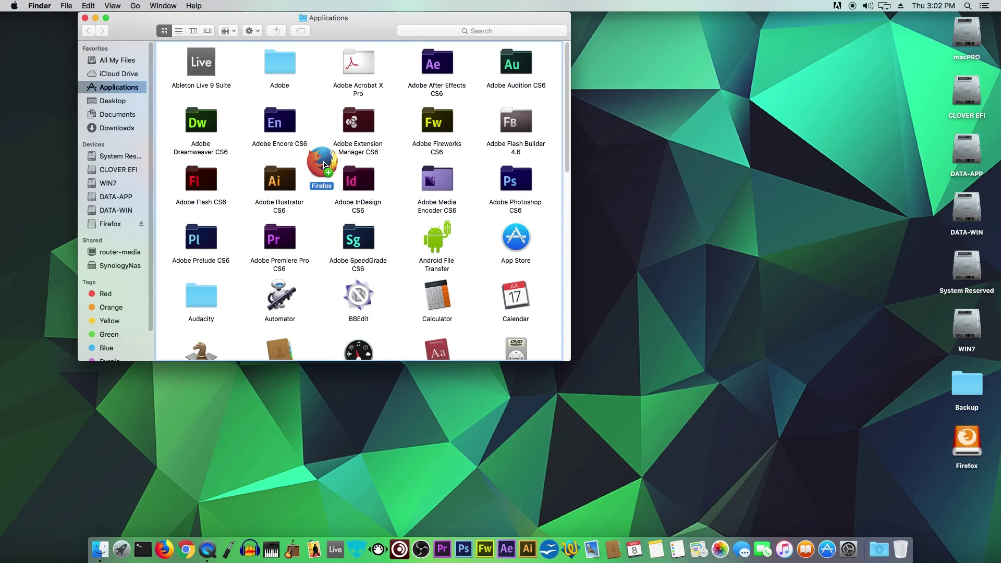
{"action": "left_click_drag", "start_coordinate": [324, 165], "coordinate": [323, 164]}
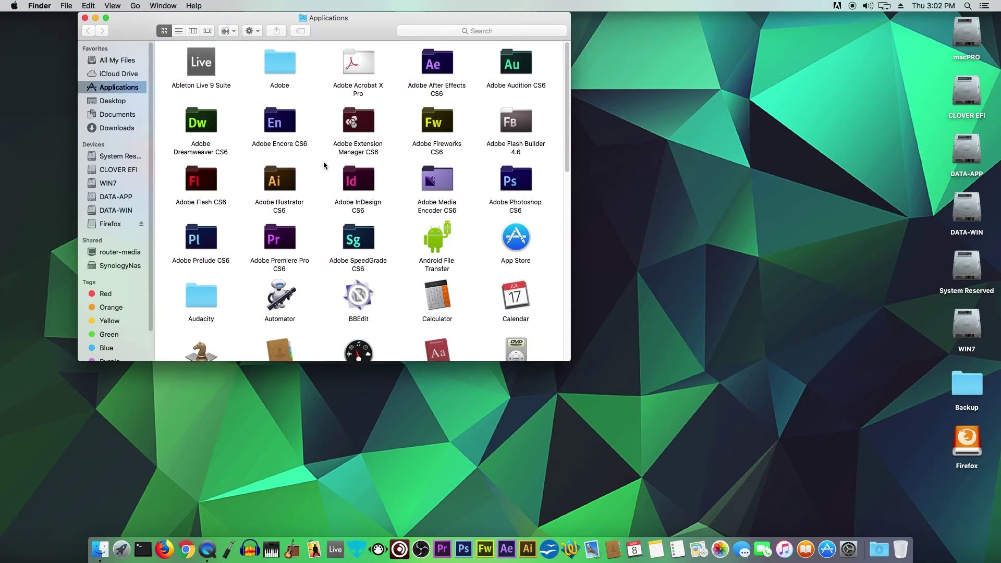
{"action": "left_click", "coordinate": [96, 18]}
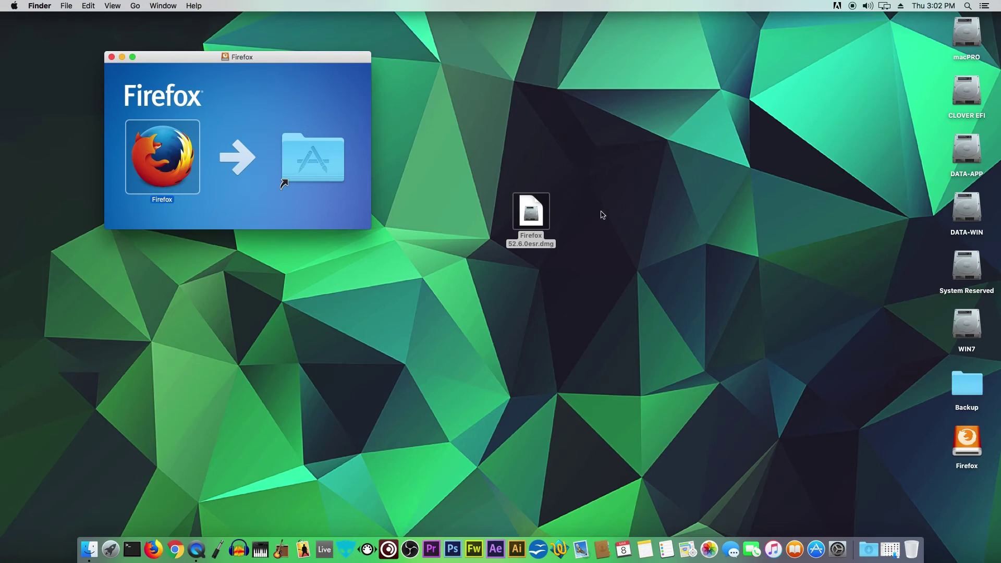
{"action": "double_click", "coordinate": [155, 168]}
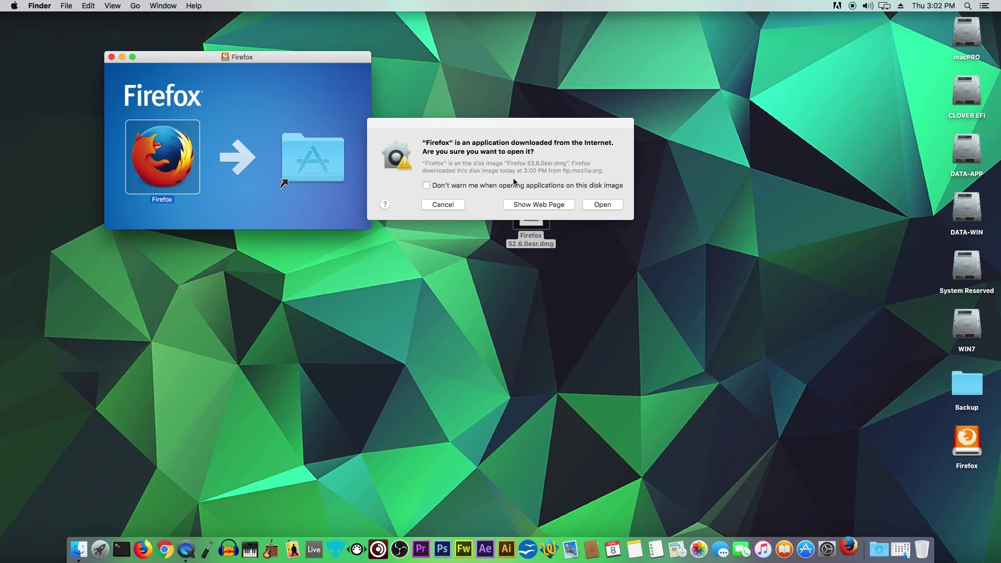
Turn off warnings for this disk image and allow the downloaded Firefox to open
{"action": "left_click", "coordinate": [426, 186]}
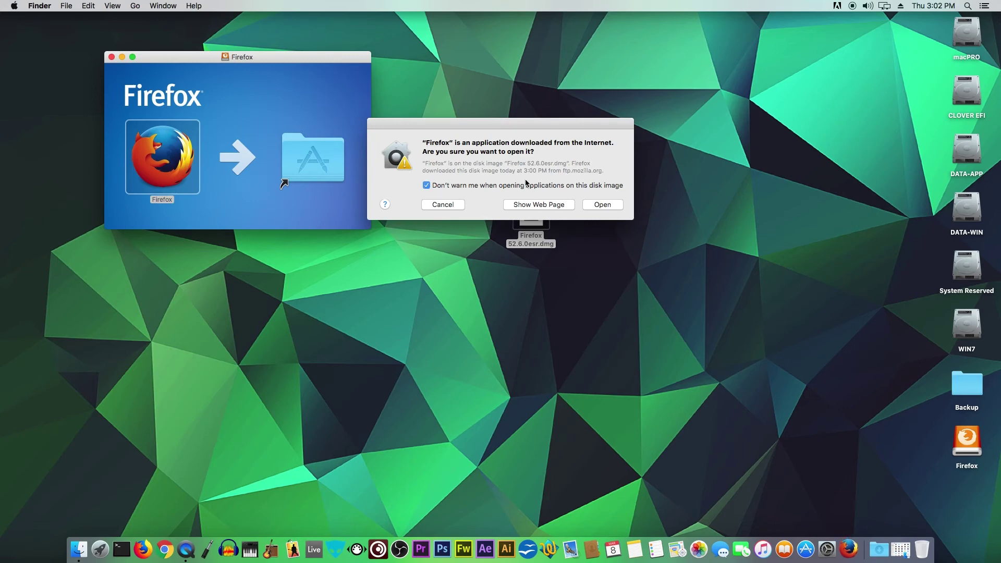
{"action": "left_click", "coordinate": [605, 206]}
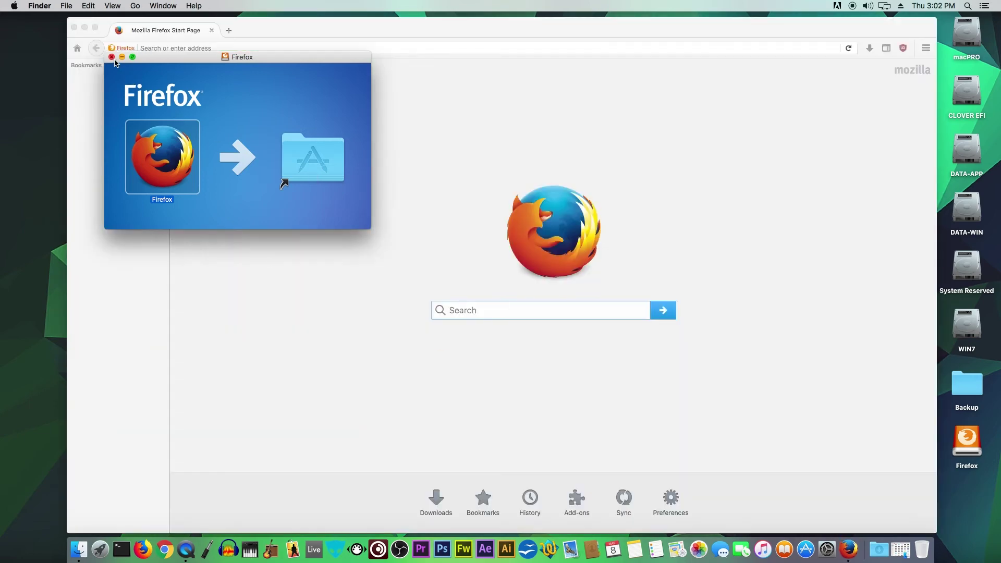
Close the installer window and Bookmarks sidebar, then verify ESR 52.6.0 (64-bit) in About Firefox
{"action": "left_click", "coordinate": [112, 57]}
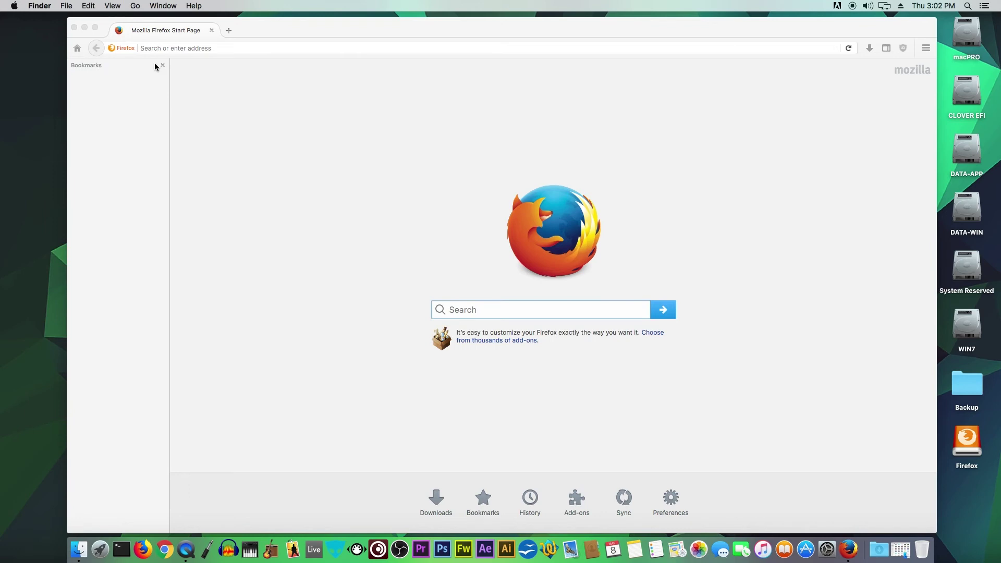
{"action": "left_click", "coordinate": [163, 65]}
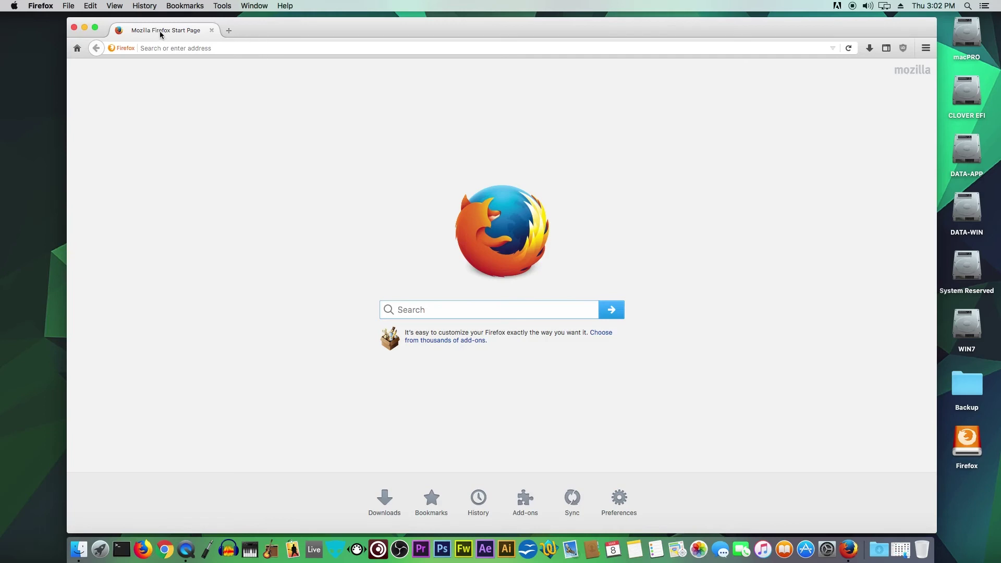
{"action": "left_click", "coordinate": [46, 9]}
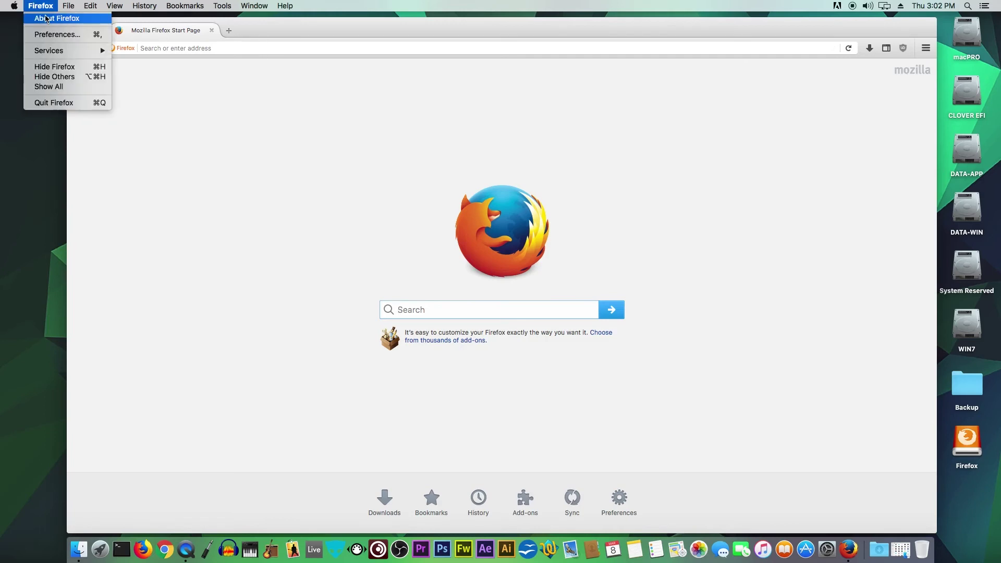
{"action": "left_click", "coordinate": [46, 19]}
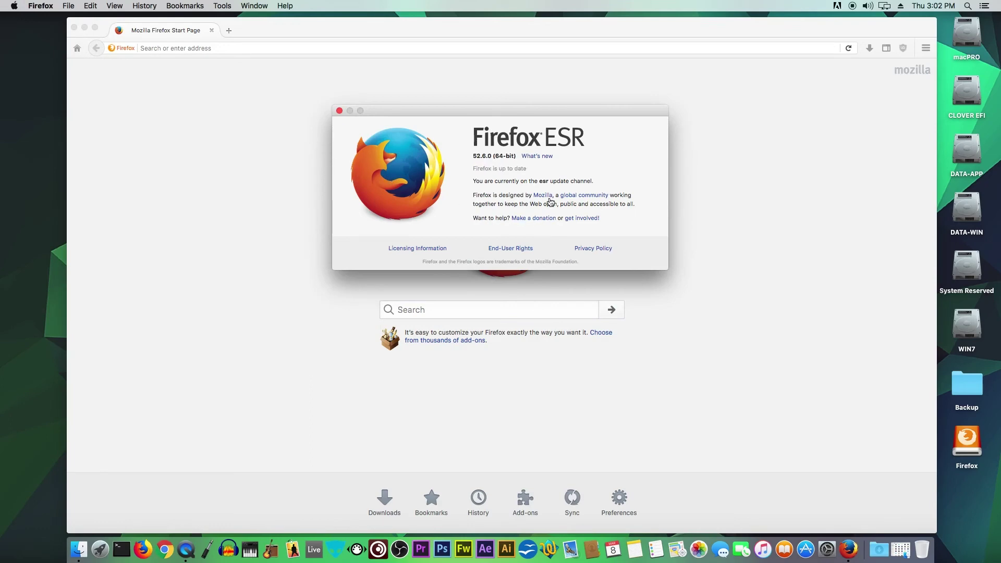
{"action": "left_click_drag", "start_coordinate": [539, 113], "coordinate": [556, 355]}
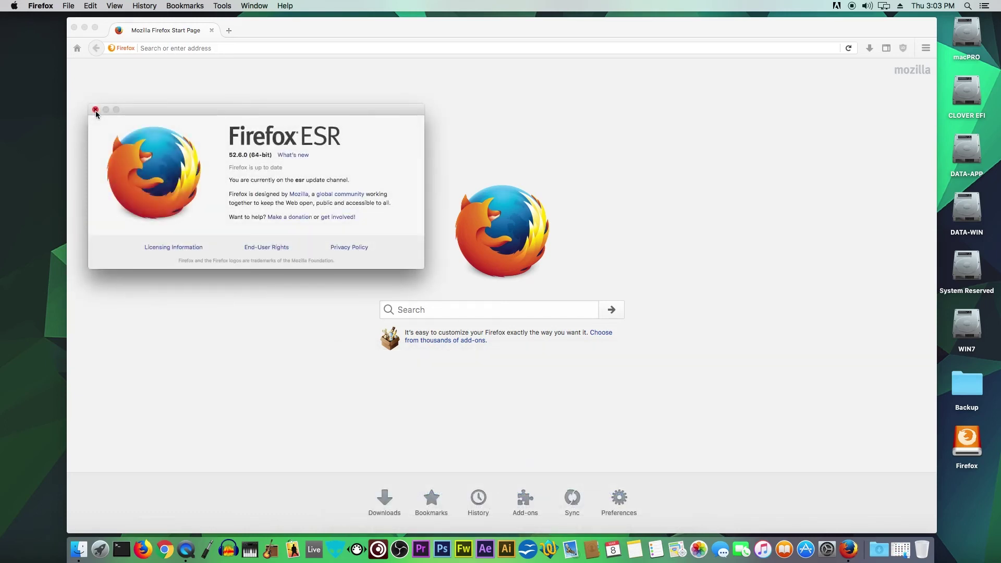
{"action": "left_click", "coordinate": [95, 110]}
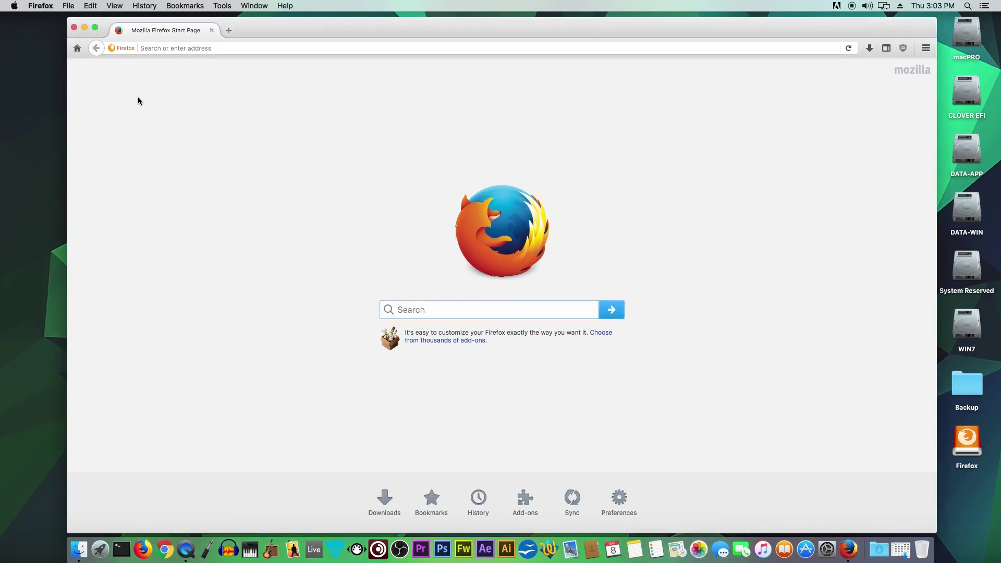